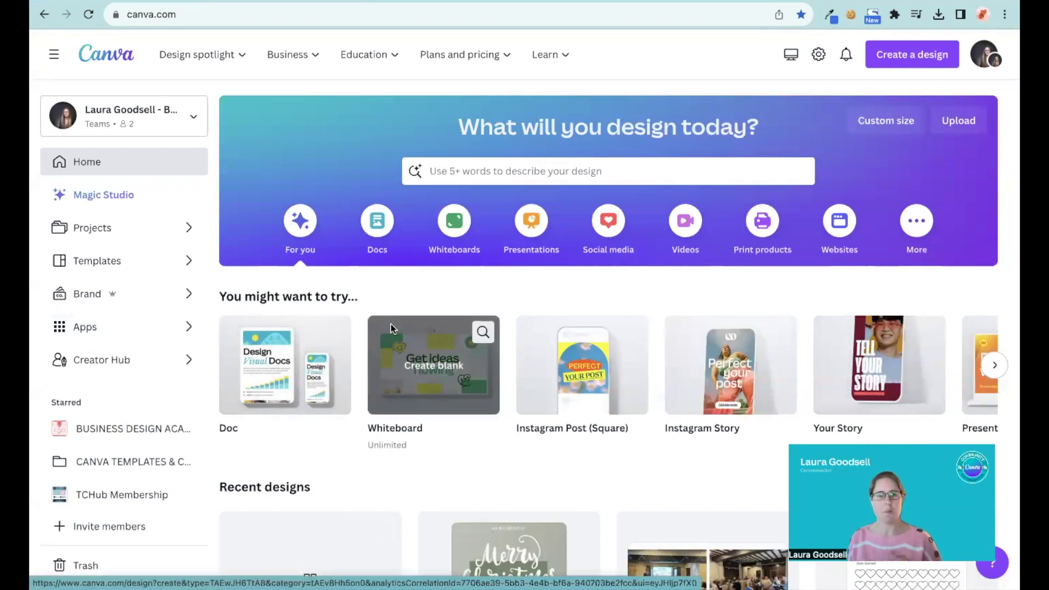
- Open the recent design and select its photo of people holding hands
left_click(291, 559)
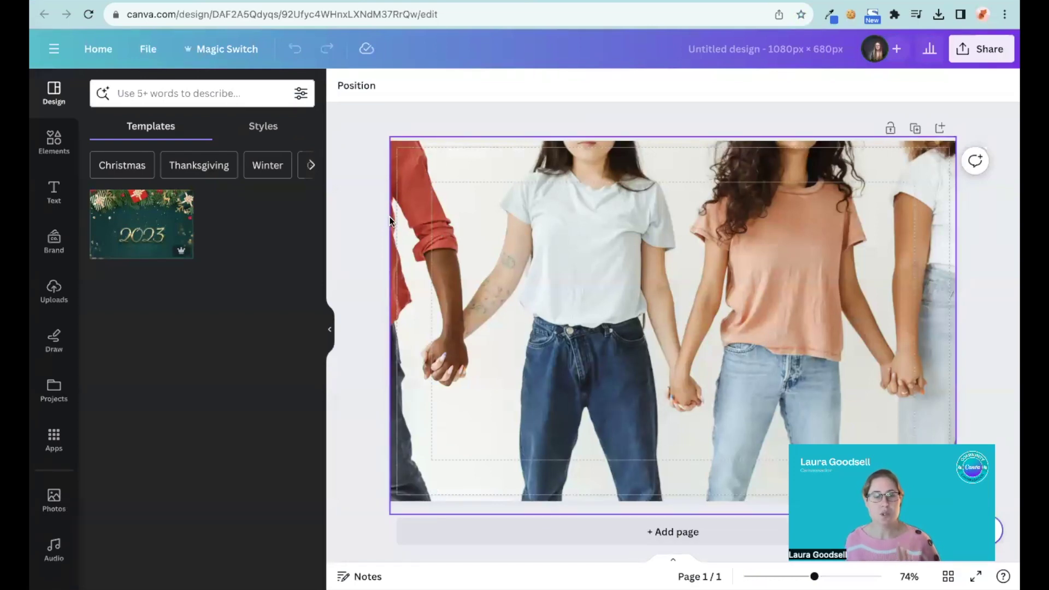
left_click(463, 204)
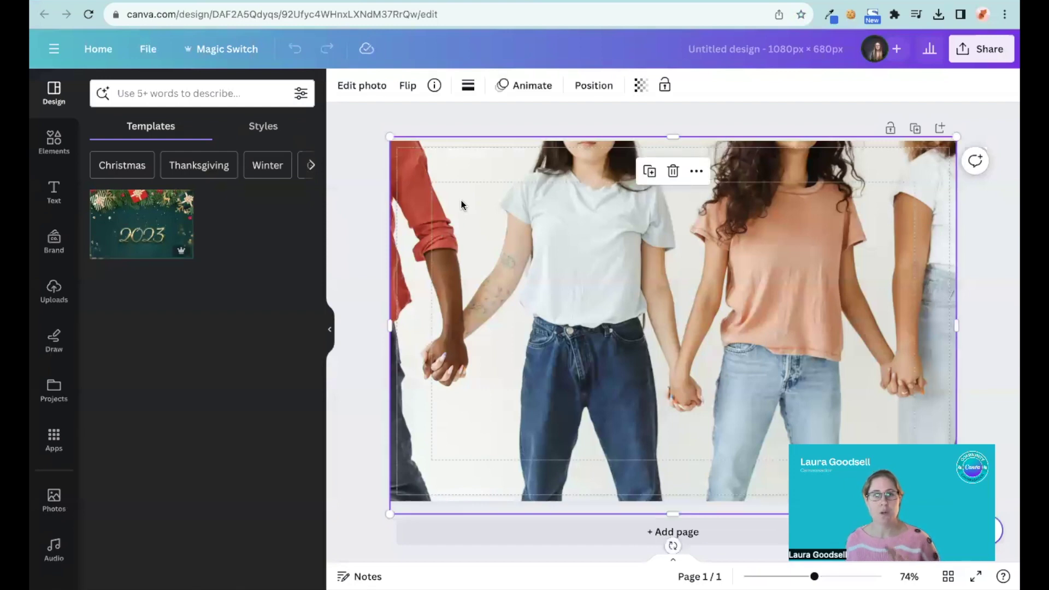
- Open the photo editor's Blur effect, briefly trying the whole-image blur option
left_click(357, 95)
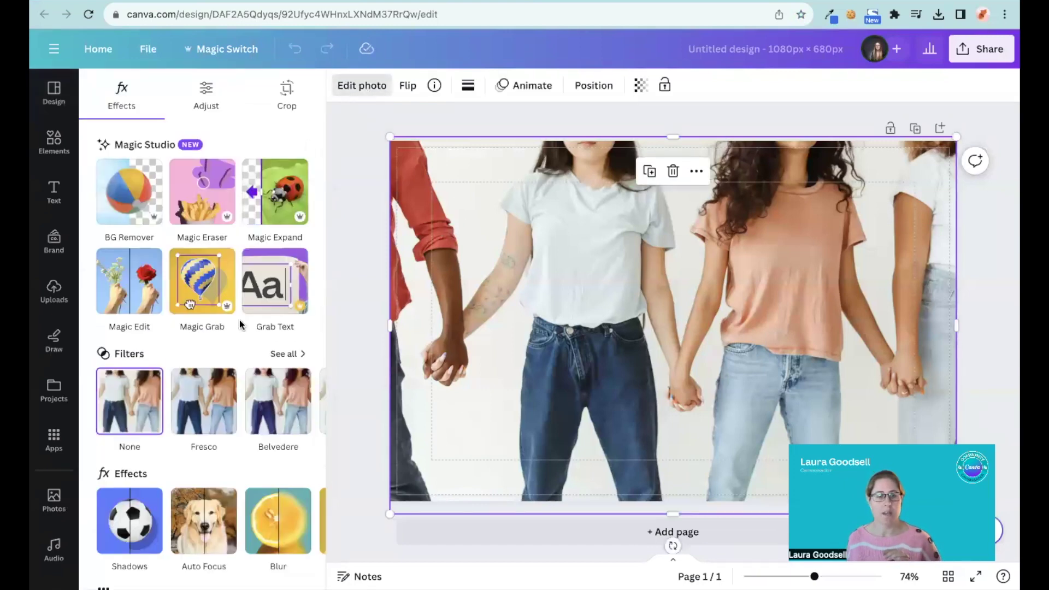
scroll(241, 325, "down", 3)
mouse_move(279, 520)
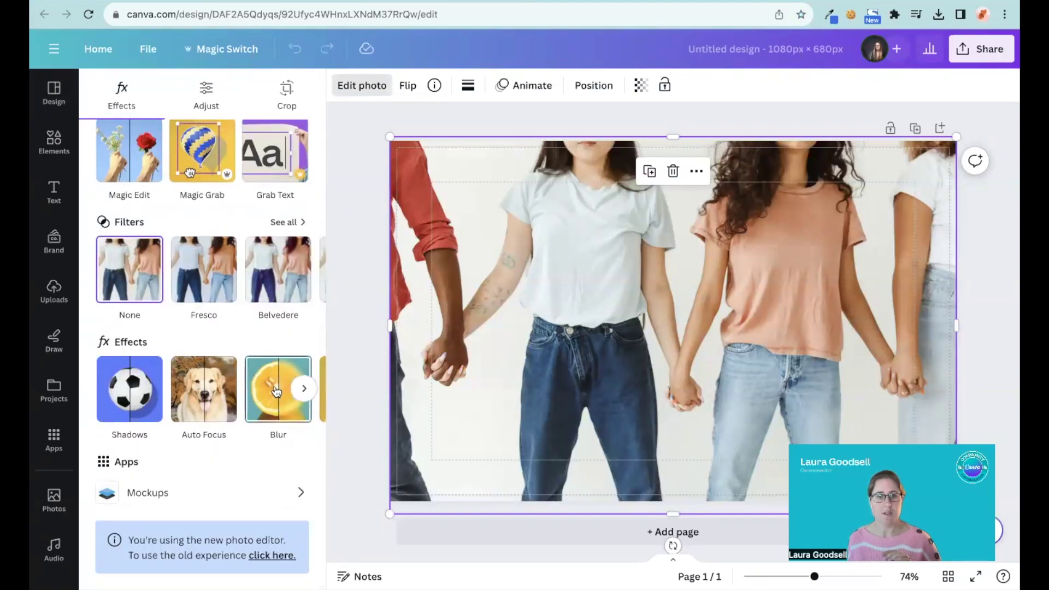
left_click(275, 391)
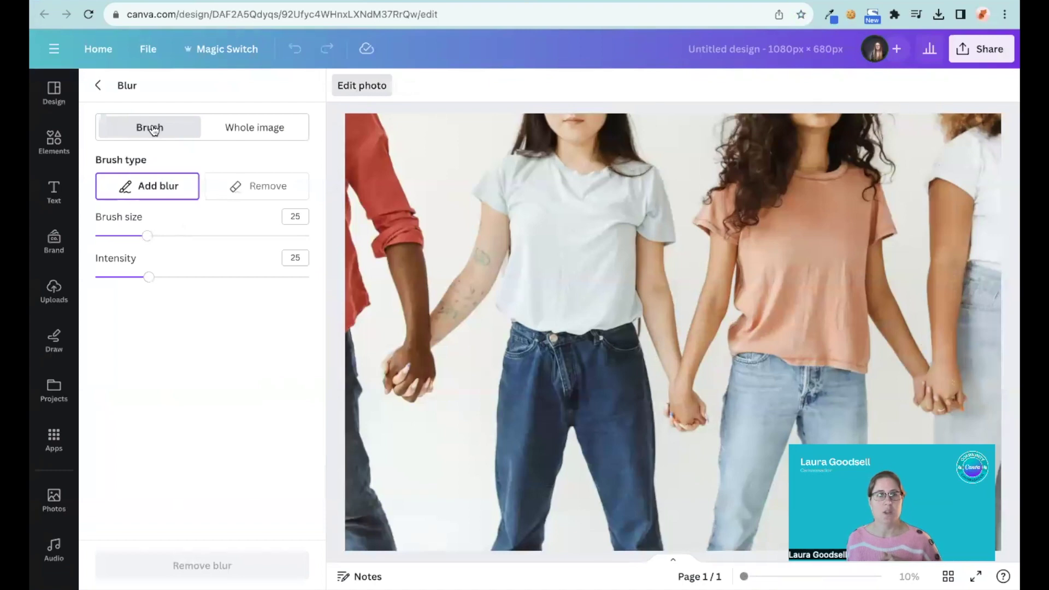
left_click(246, 134)
- Set Brush blur to size 45 and intensity 19, then paint over the leftmost man
left_click(117, 130)
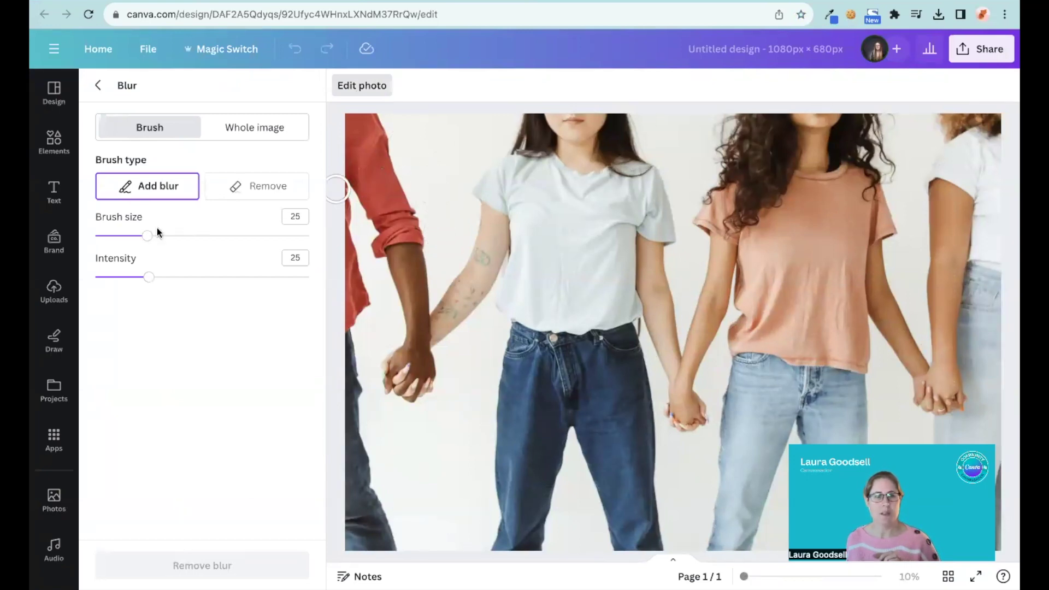
left_click_drag(147, 236, 293, 236)
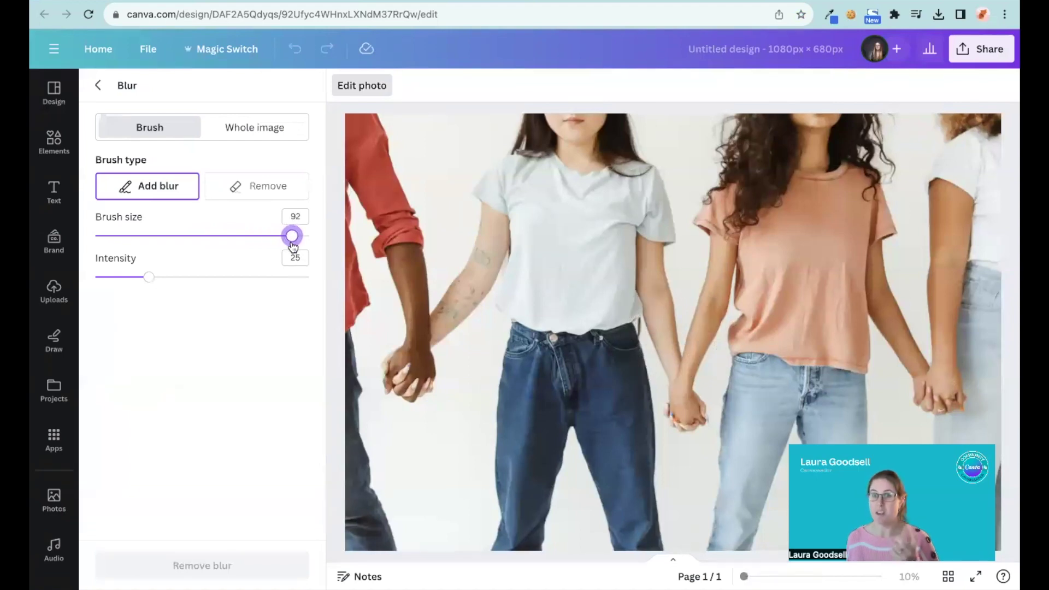
left_click_drag(293, 245, 191, 247)
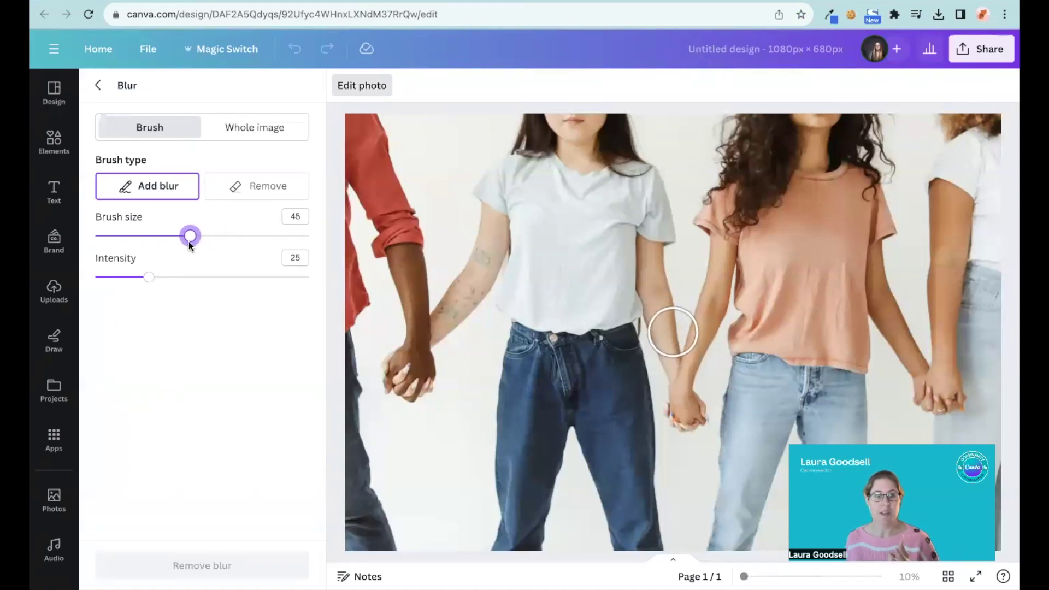
mouse_move(148, 276)
left_mouse_down()
mouse_move(260, 277)
mouse_move(145, 277)
left_mouse_up()
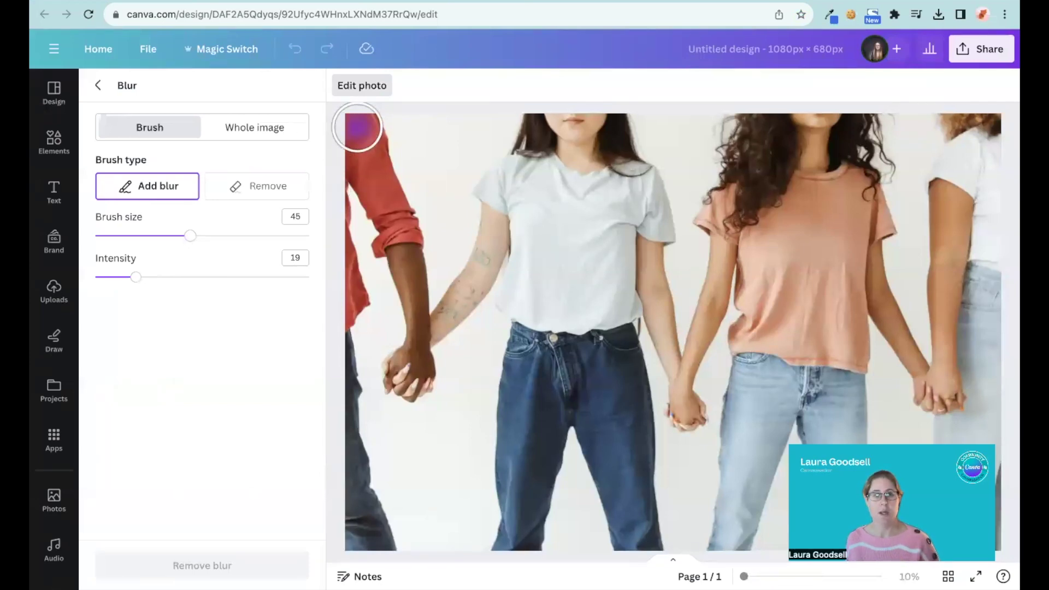
mouse_move(358, 127)
left_mouse_down()
mouse_move(396, 176)
mouse_move(426, 368)
mouse_move(417, 391)
mouse_move(391, 381)
mouse_move(407, 293)
mouse_move(358, 142)
mouse_move(375, 117)
mouse_move(358, 124)
mouse_move(386, 272)
mouse_move(356, 192)
mouse_move(367, 536)
mouse_move(387, 534)
mouse_move(360, 484)
mouse_move(347, 140)
mouse_move(377, 124)
mouse_move(419, 368)
mouse_move(402, 272)
mouse_move(363, 293)
mouse_move(368, 448)
mouse_move(394, 541)
mouse_move(351, 542)
mouse_move(351, 502)
left_mouse_up()
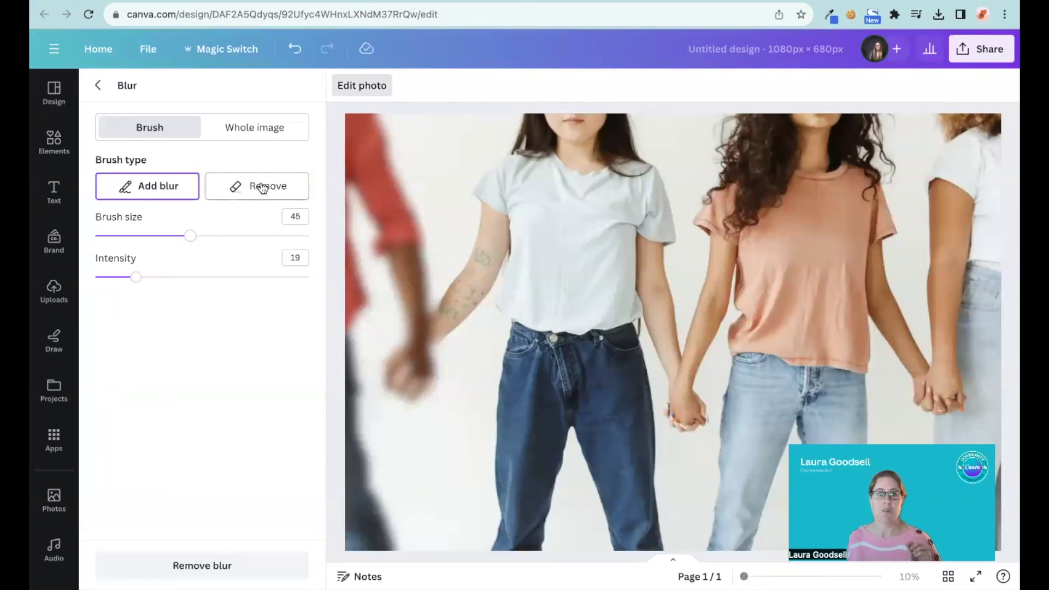
- Switch the blur brush type from Add to Remove
left_click(261, 188)
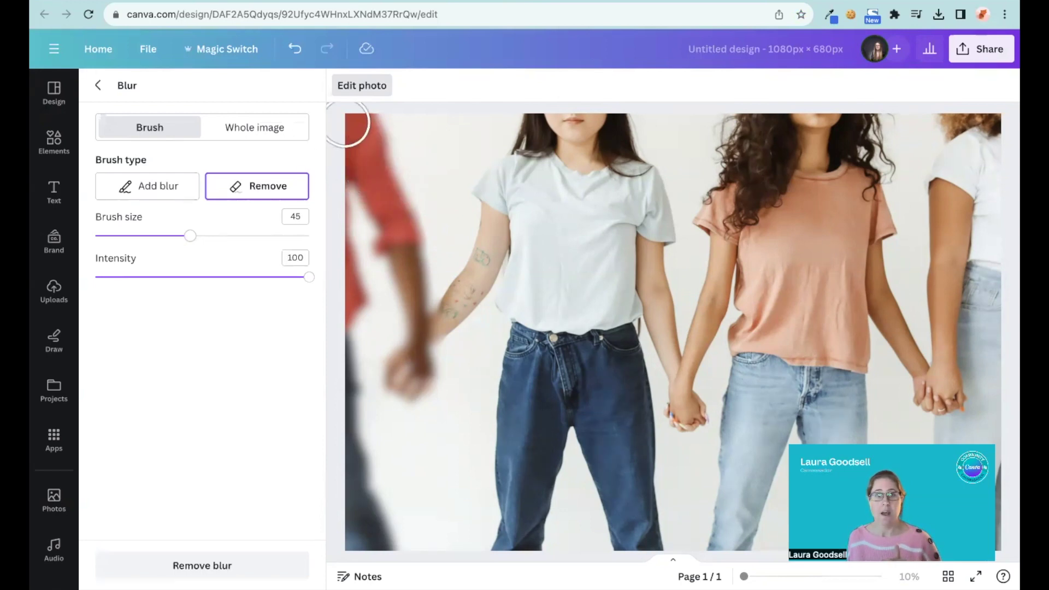
- Erase the blur from the left man's upper arm, lower arm and hand
mouse_move(348, 123)
left_mouse_down()
mouse_move(421, 262)
mouse_move(394, 371)
mouse_move(371, 184)
mouse_move(387, 247)
left_mouse_up()
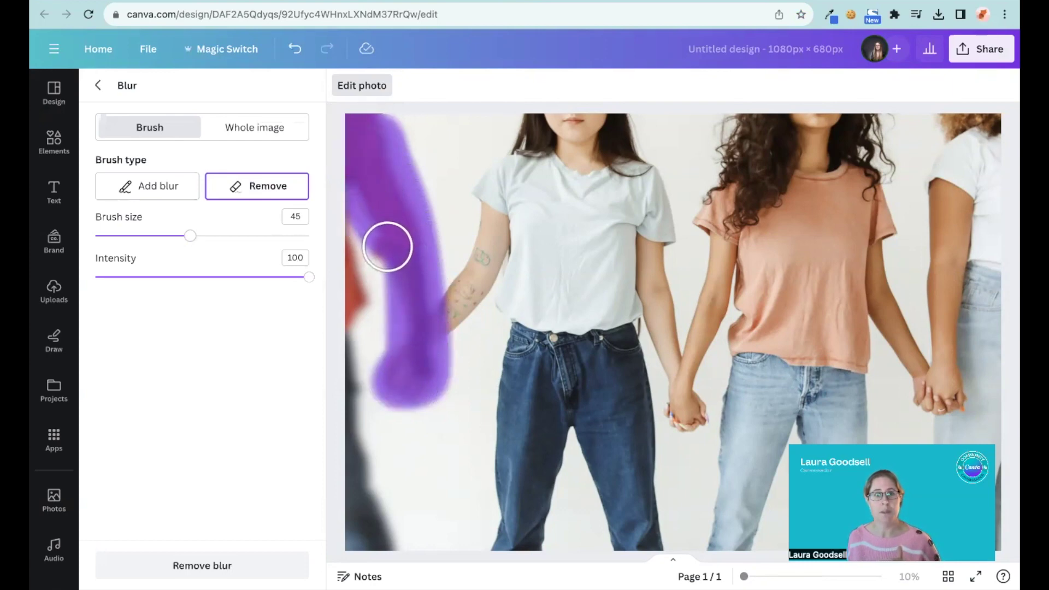
left_click_drag(387, 246, 398, 330)
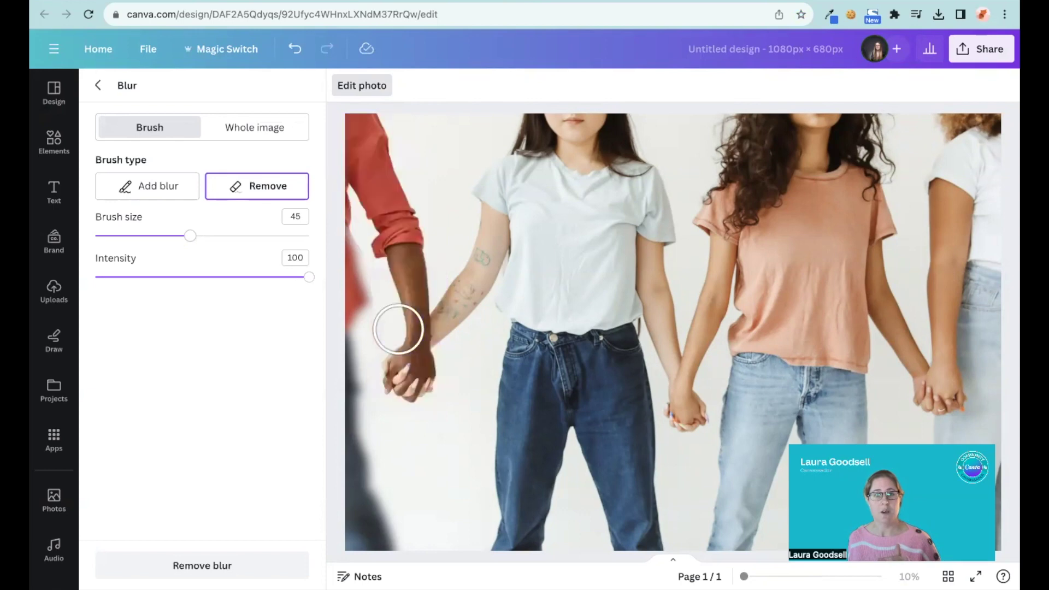